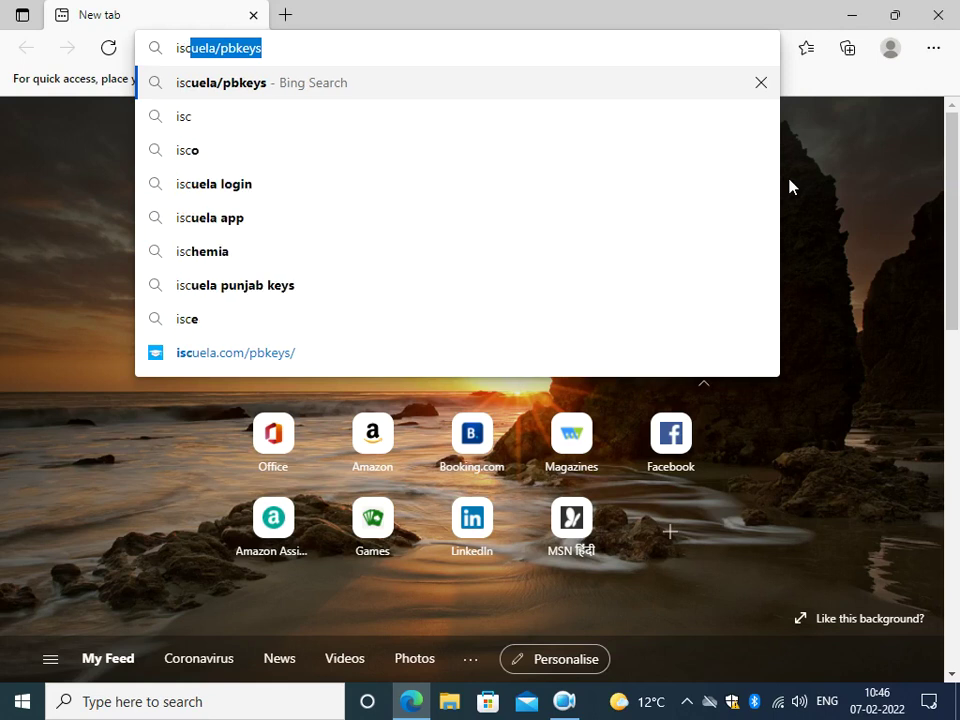
Search Bing for iscuela/pbkeys from the Edge address bar.
{"action": "type", "text": "els"}
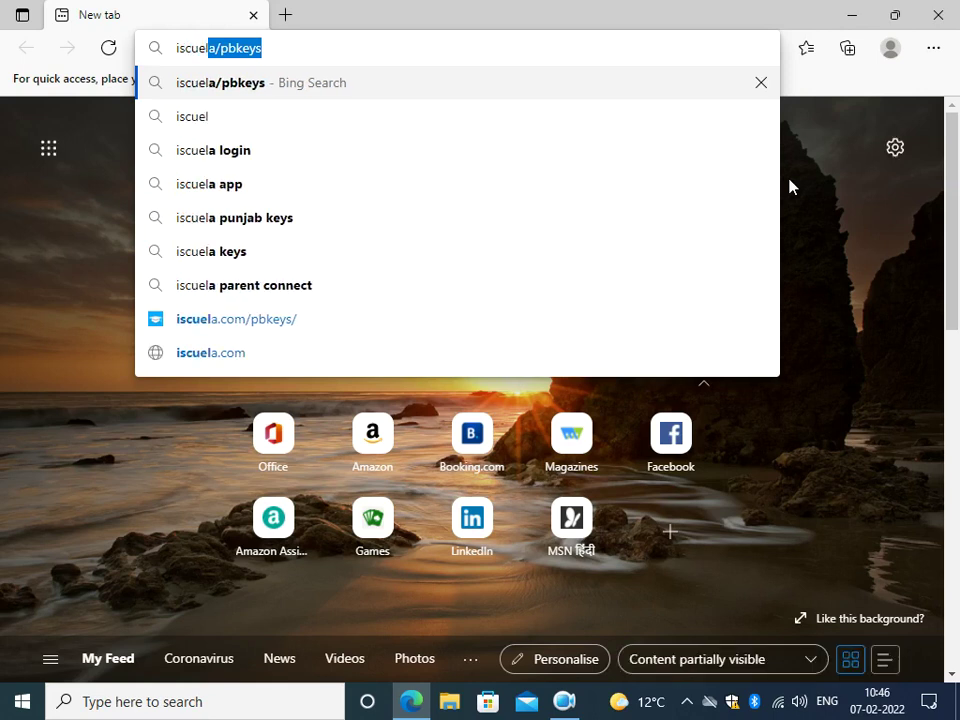
{"action": "key", "text": "BackSpace"}
{"action": "key", "text": "BackSpace"}
{"action": "type", "text": "la"}
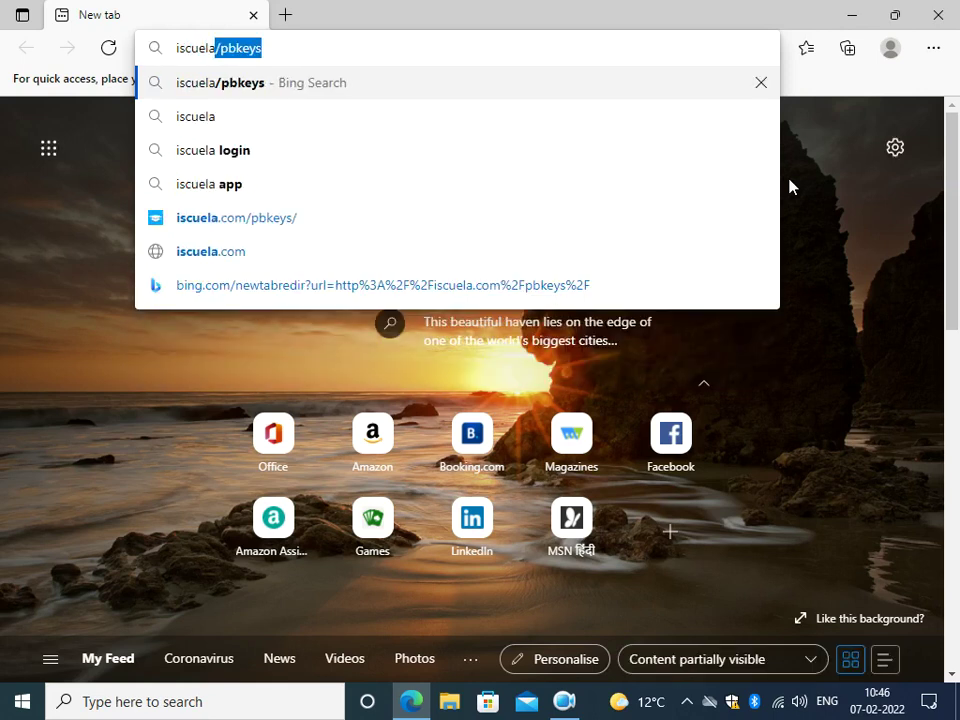
{"action": "type", "text": "/"}
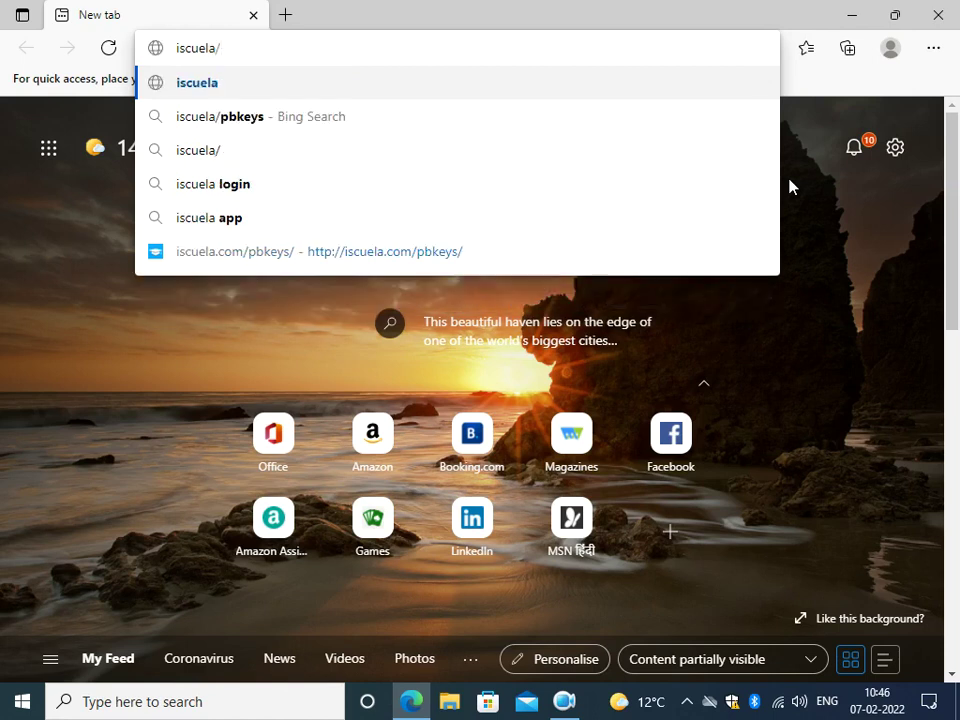
{"action": "type", "text": "pb"}
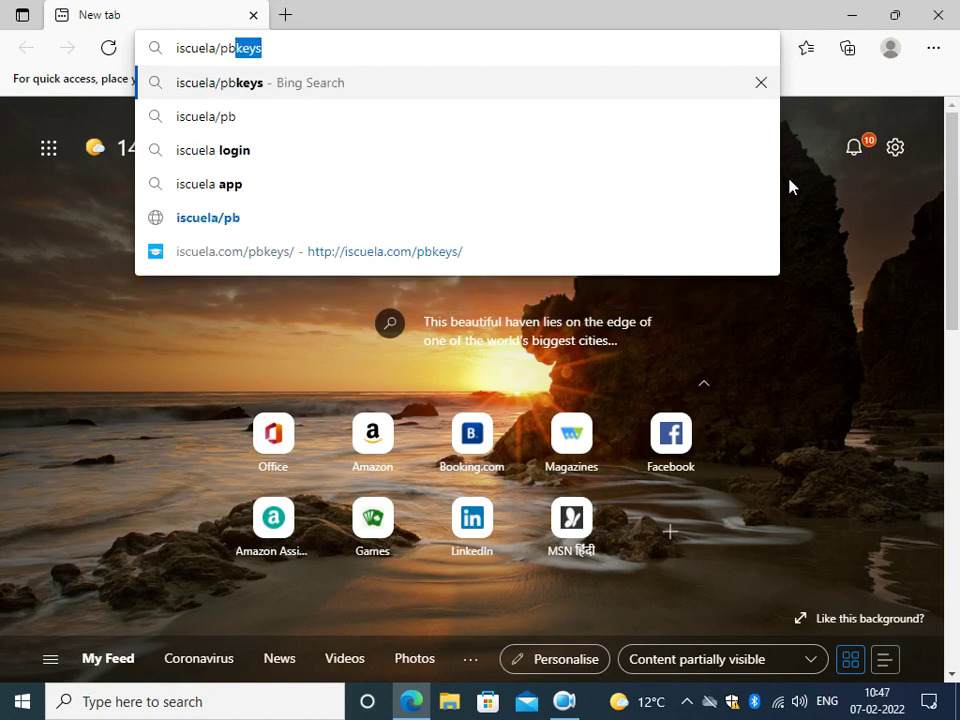
{"action": "key", "text": "Return"}
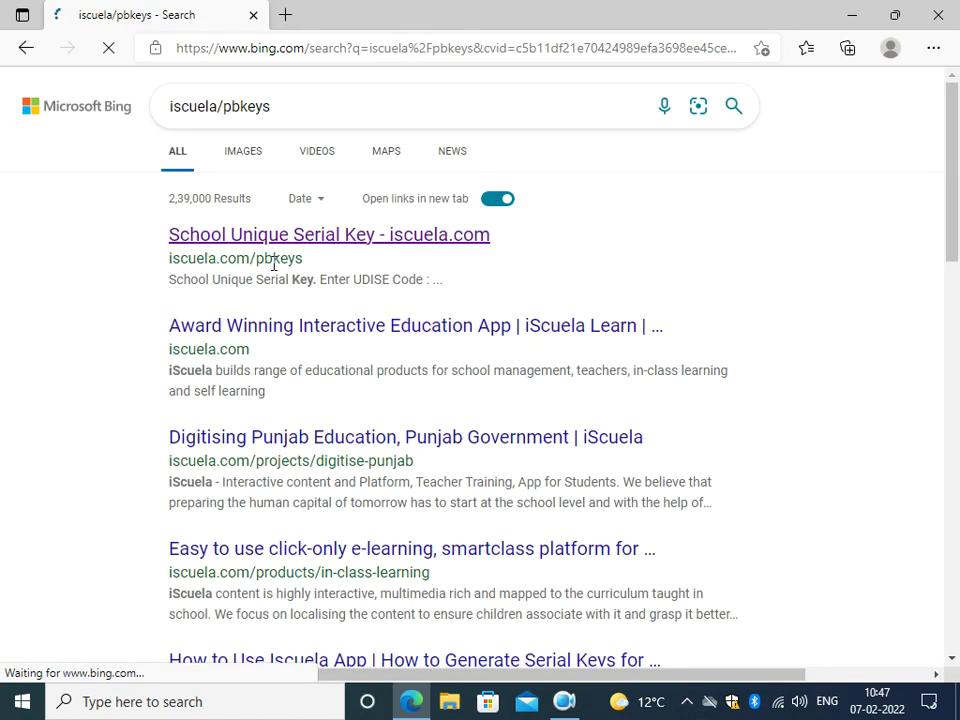
Open the 'School Unique Serial Key - iscuela.com' search result.
{"action": "left_click", "coordinate": [343, 242]}
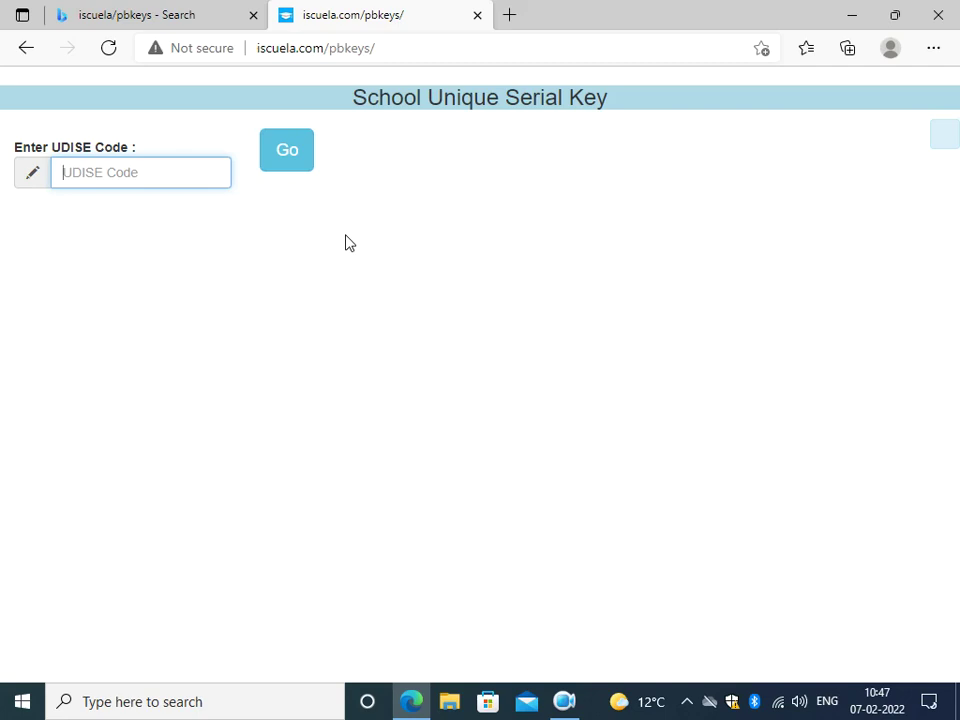
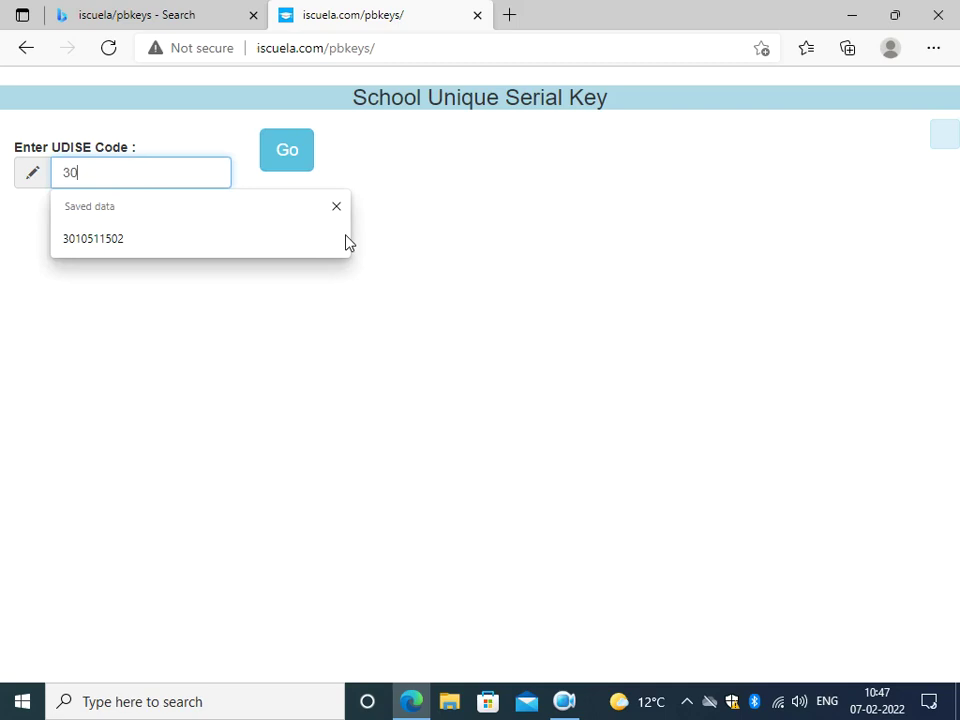
{"action": "left_click", "coordinate": [345, 240]}
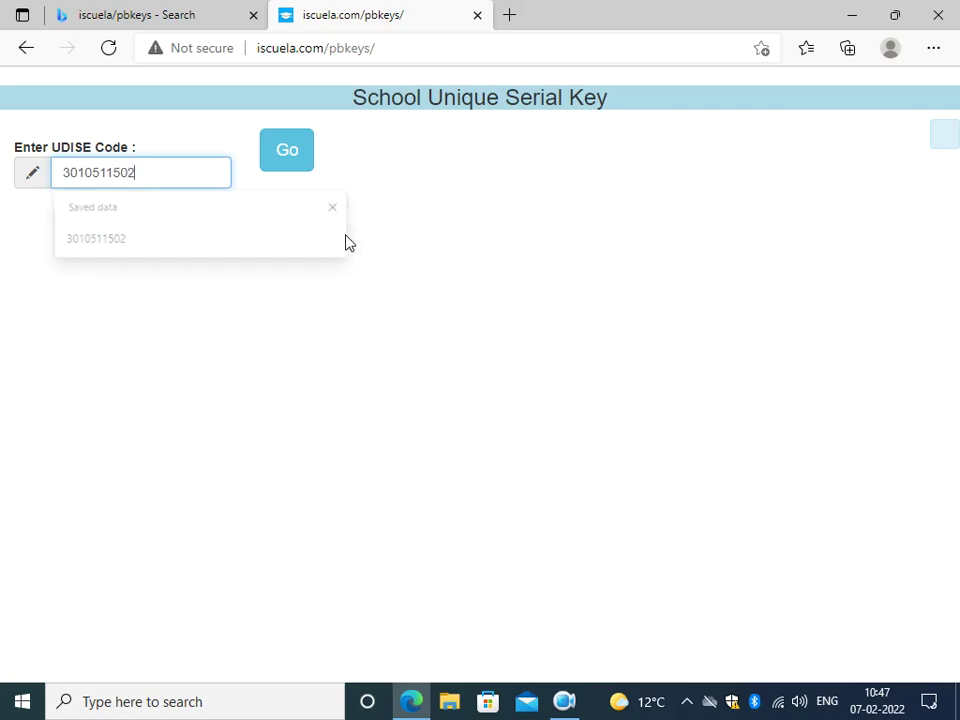
{"action": "left_click", "coordinate": [295, 153]}
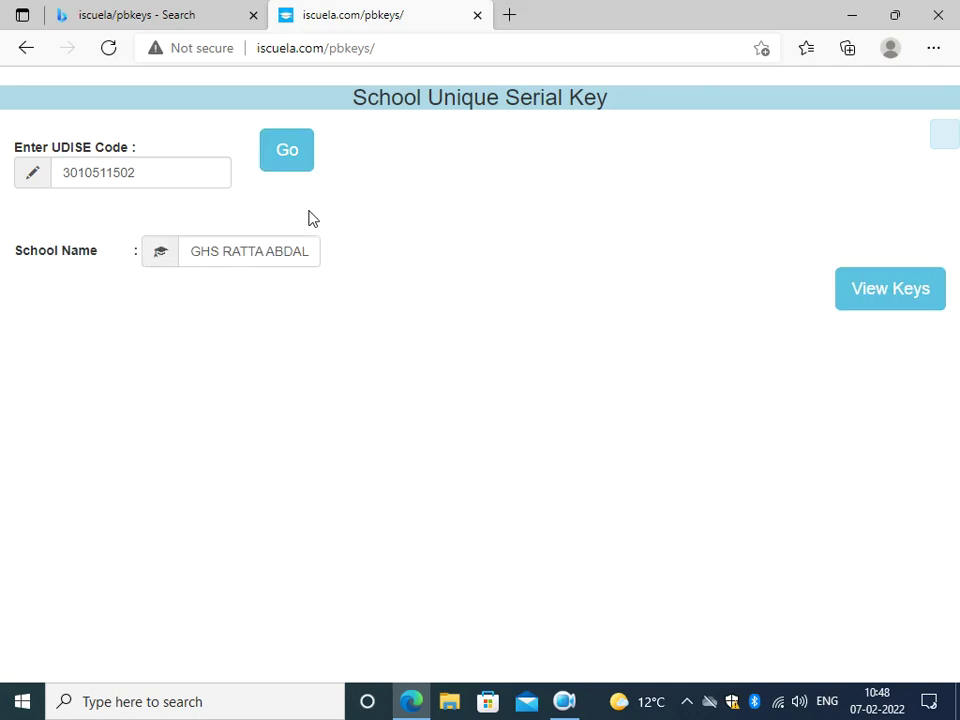
Choose View Keys, enter the displayed captcha code, and submit it.
{"action": "left_click", "coordinate": [903, 287]}
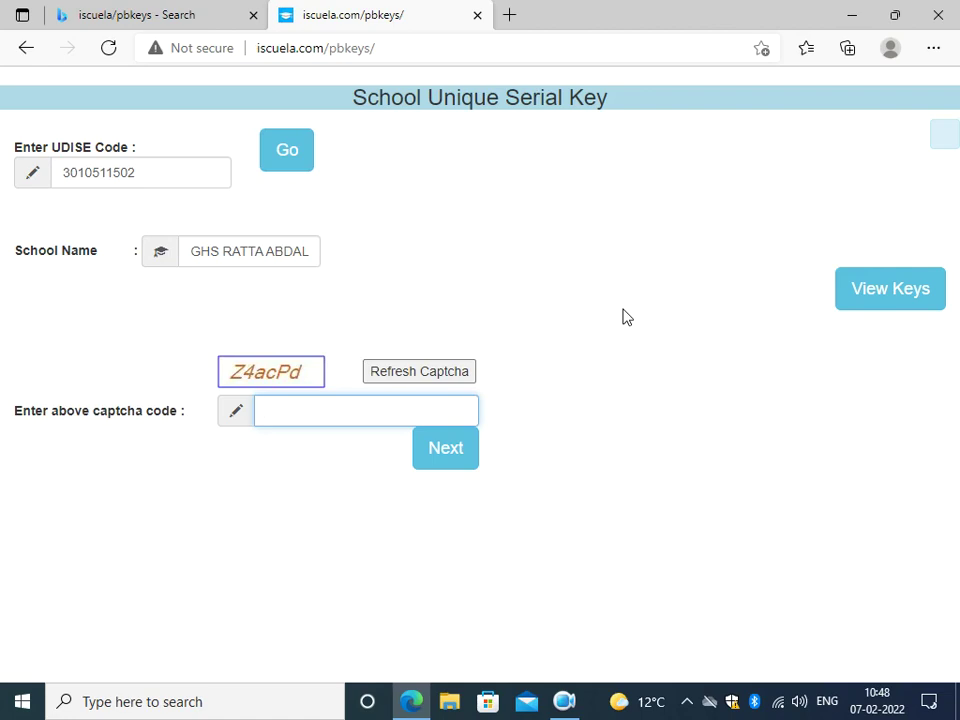
{"action": "type", "text": "z"}
{"action": "key", "text": "BackSpace"}
{"action": "type", "text": "Z4acPb"}
{"action": "key", "text": "BackSpace"}
{"action": "type", "text": "d"}
{"action": "left_click", "coordinate": [453, 455]}
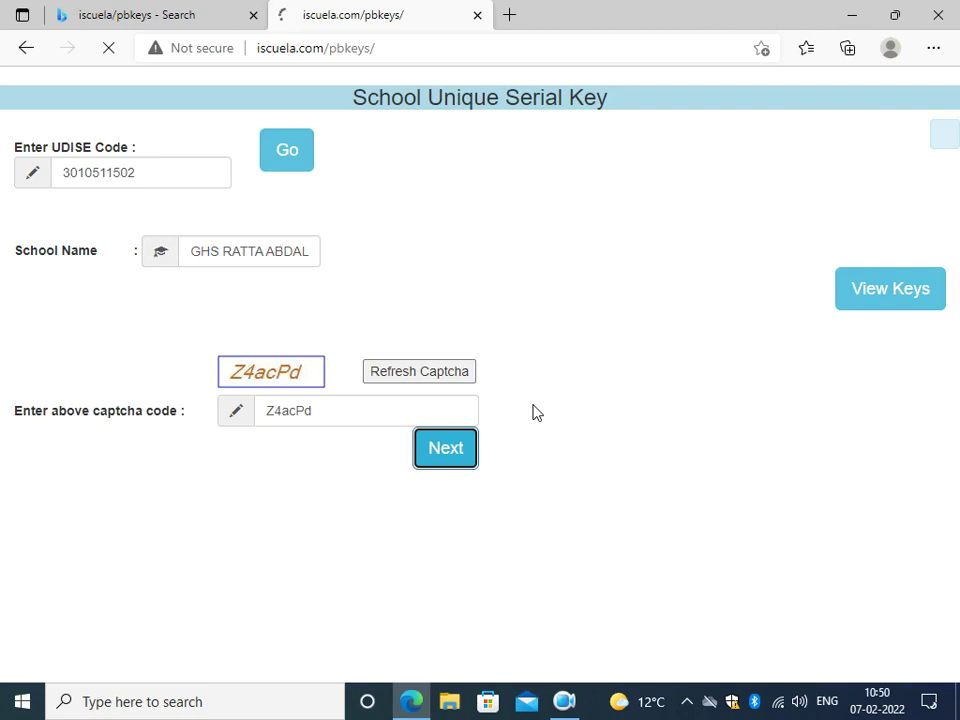
{"action": "left_click", "coordinate": [440, 452]}
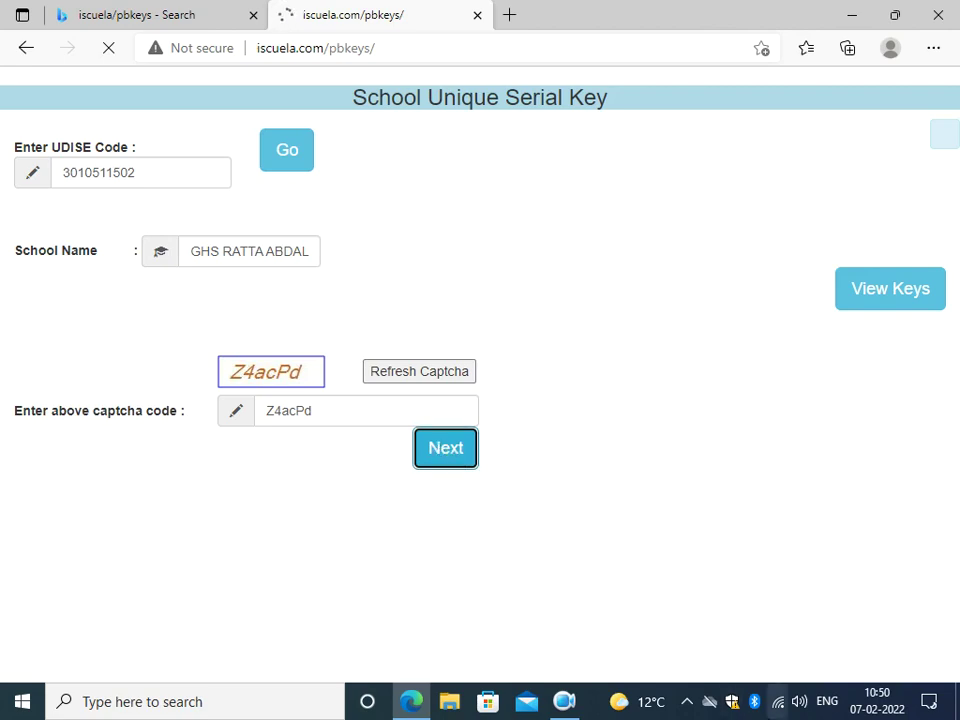
Check the Wi-Fi status from the taskbar and wait for the keys table to load.
{"action": "left_click", "coordinate": [779, 716]}
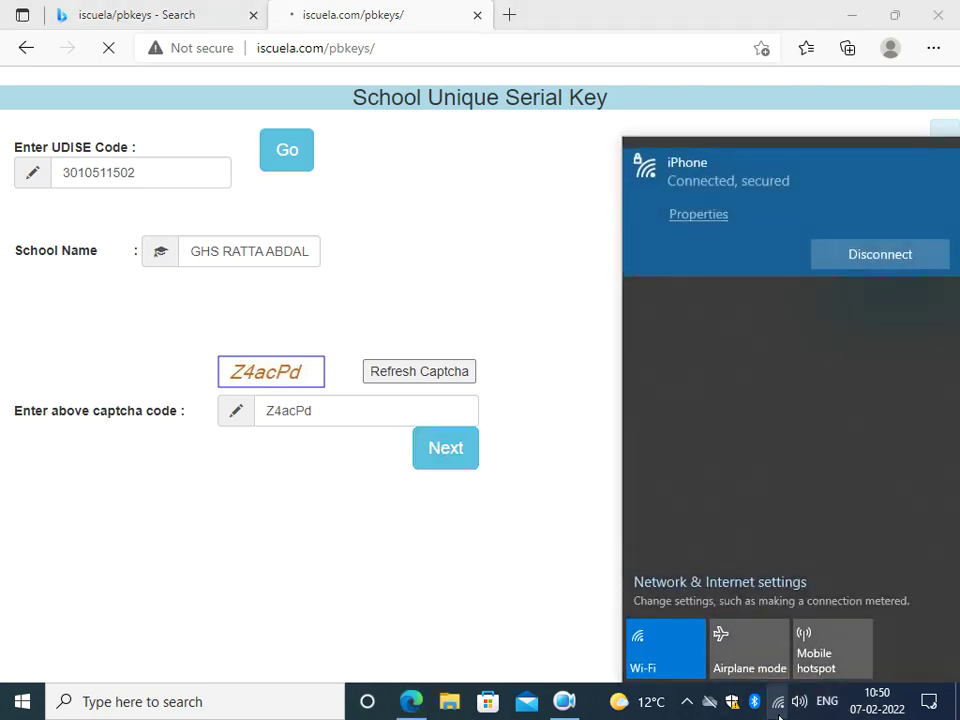
{"action": "left_click", "coordinate": [580, 540]}
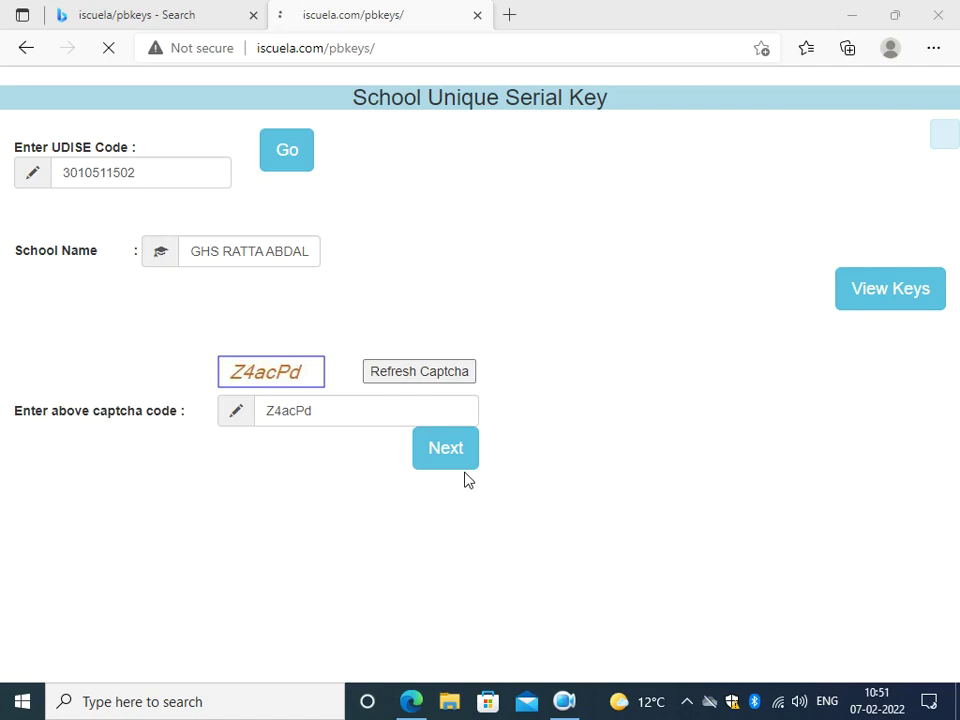
{"action": "left_click", "coordinate": [565, 702]}
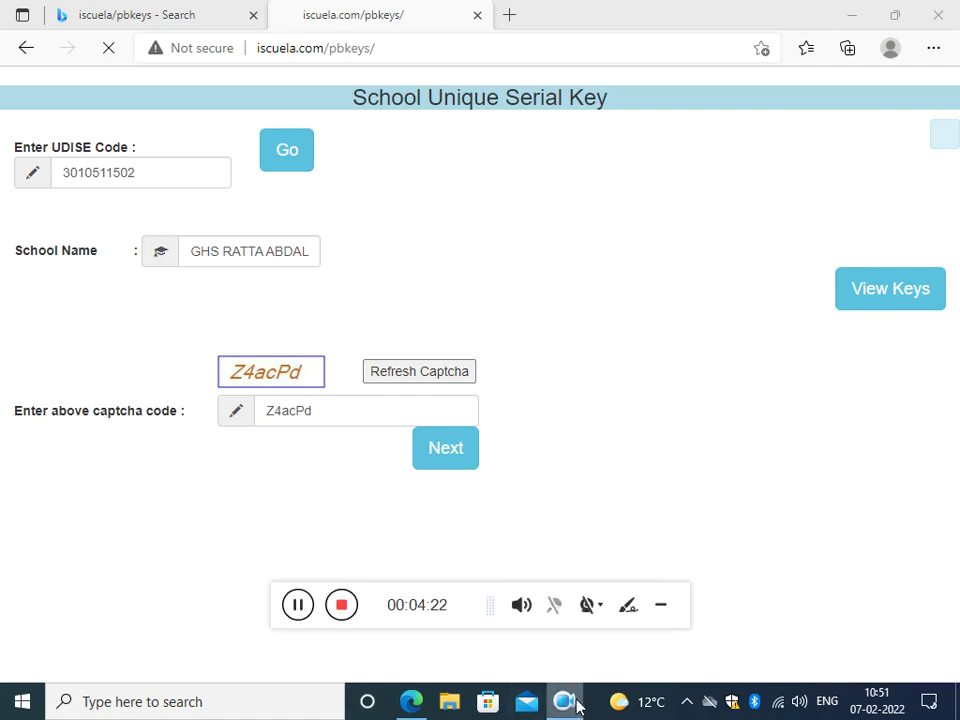
{"action": "left_click", "coordinate": [577, 706]}
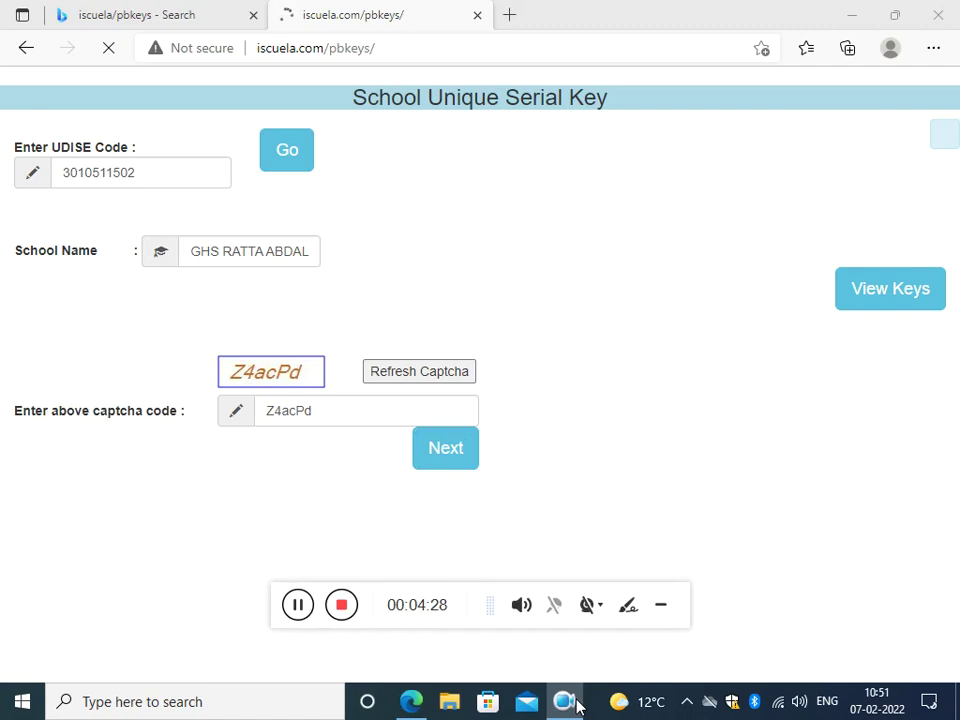
{"action": "left_click", "coordinate": [574, 705]}
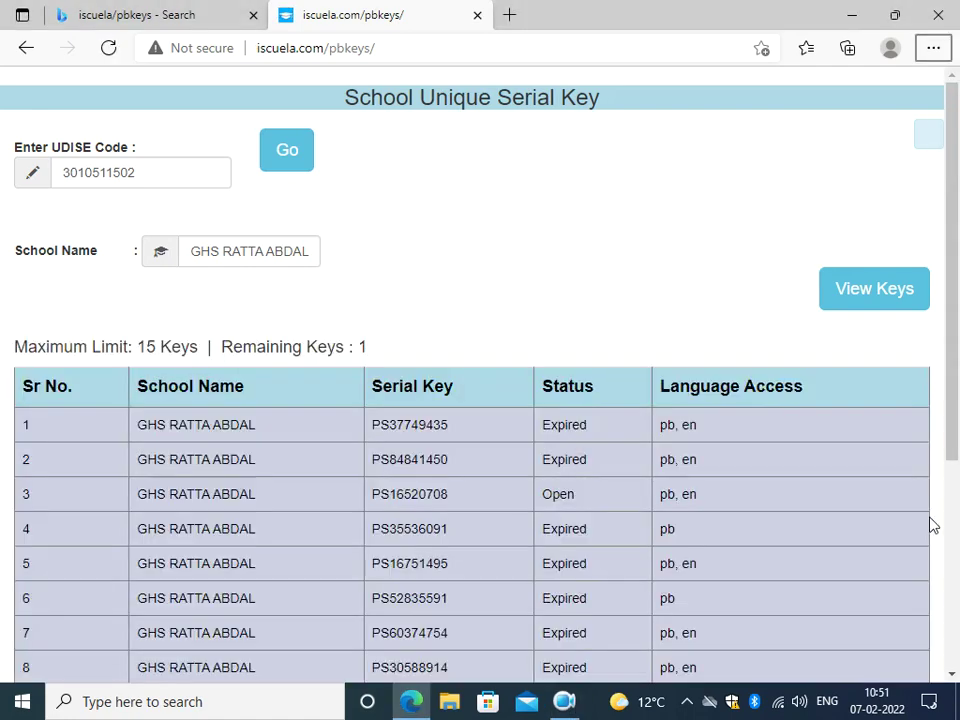
Review the 14-key list, highlighting rows 3 and 12's Open status and row 12's serial.
{"action": "left_click", "coordinate": [566, 704]}
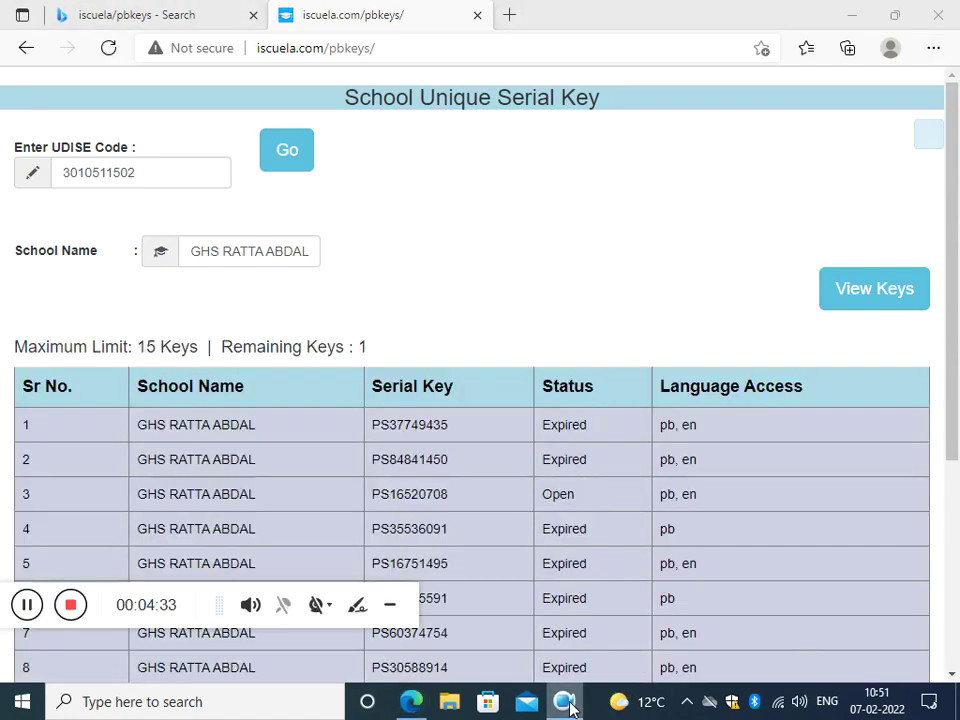
{"action": "left_click", "coordinate": [566, 704]}
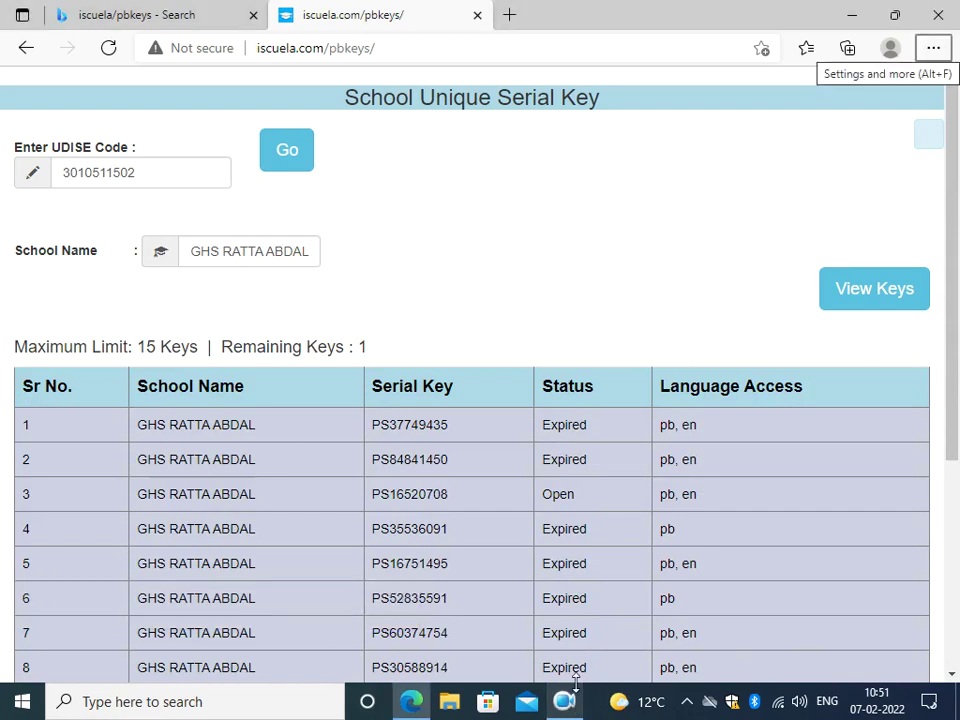
{"action": "scroll", "coordinate": [583, 513], "scroll_direction": "down", "scroll_amount": 3}
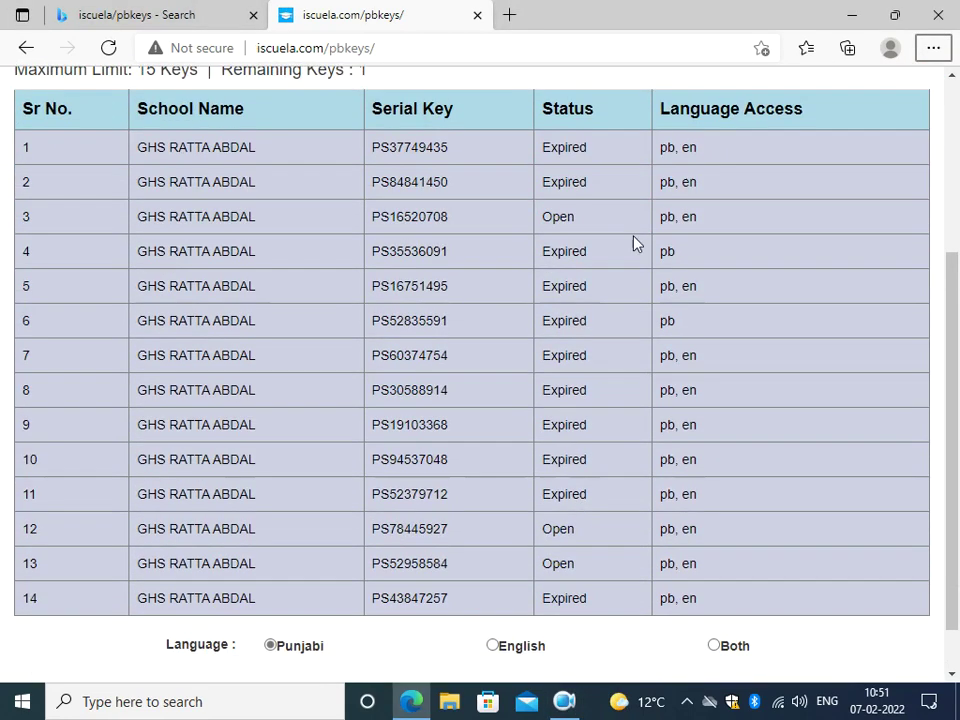
{"action": "left_click_drag", "start_coordinate": [574, 216], "coordinate": [542, 214]}
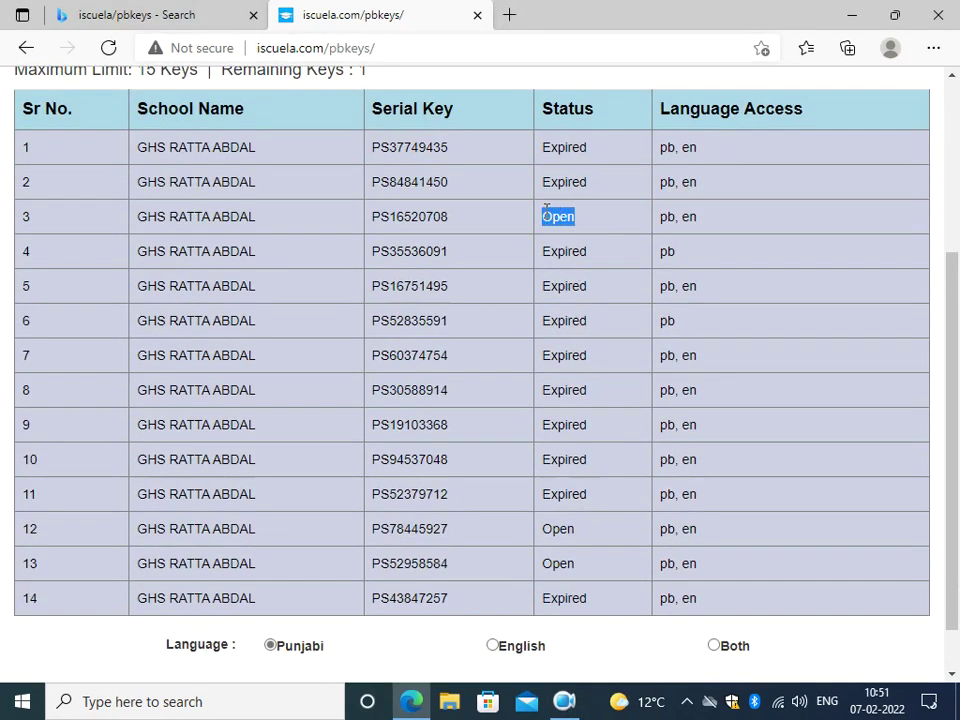
{"action": "left_click_drag", "start_coordinate": [578, 529], "coordinate": [546, 529]}
{"action": "left_click_drag", "start_coordinate": [450, 529], "coordinate": [371, 525]}
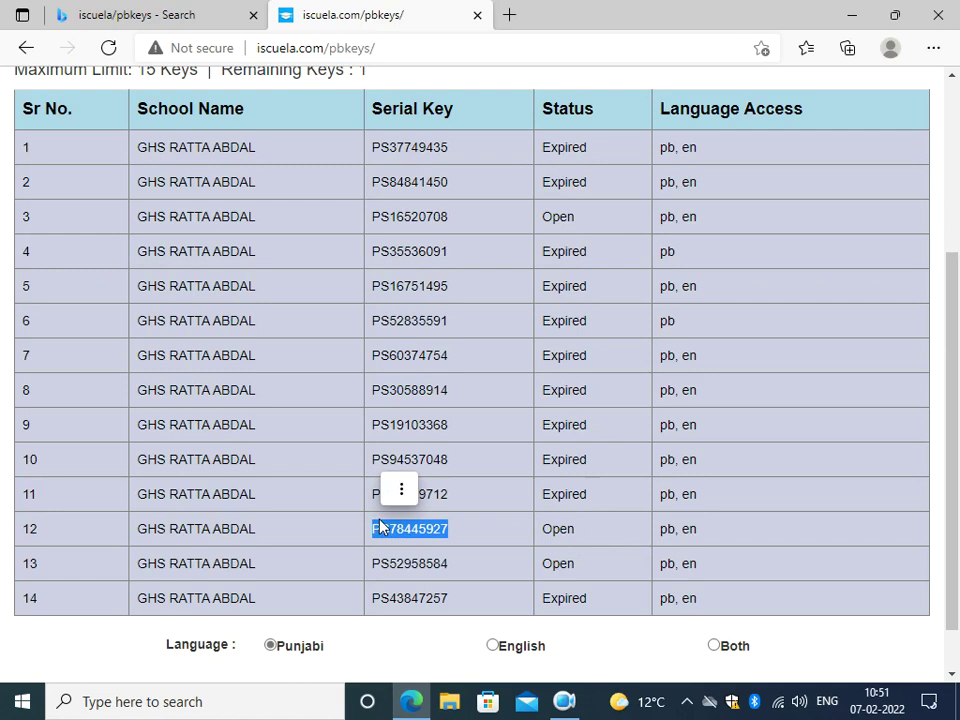
{"action": "scroll", "coordinate": [377, 527], "scroll_direction": "down", "scroll_amount": 1}
Request 2 new keys with language access set to Both.
{"action": "left_click", "coordinate": [133, 658]}
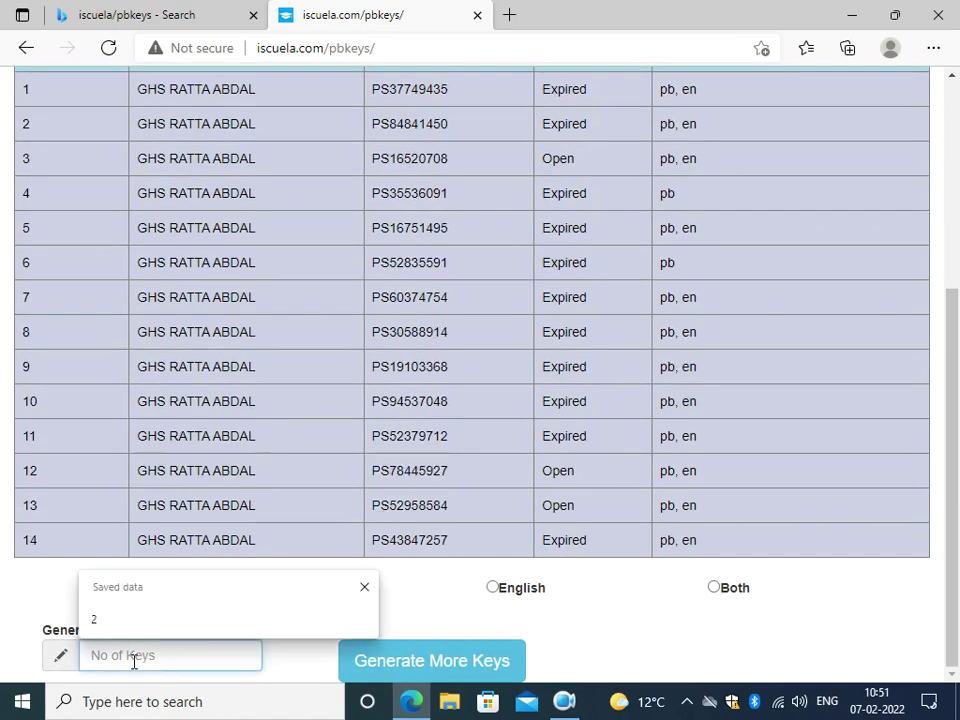
{"action": "type", "text": "2"}
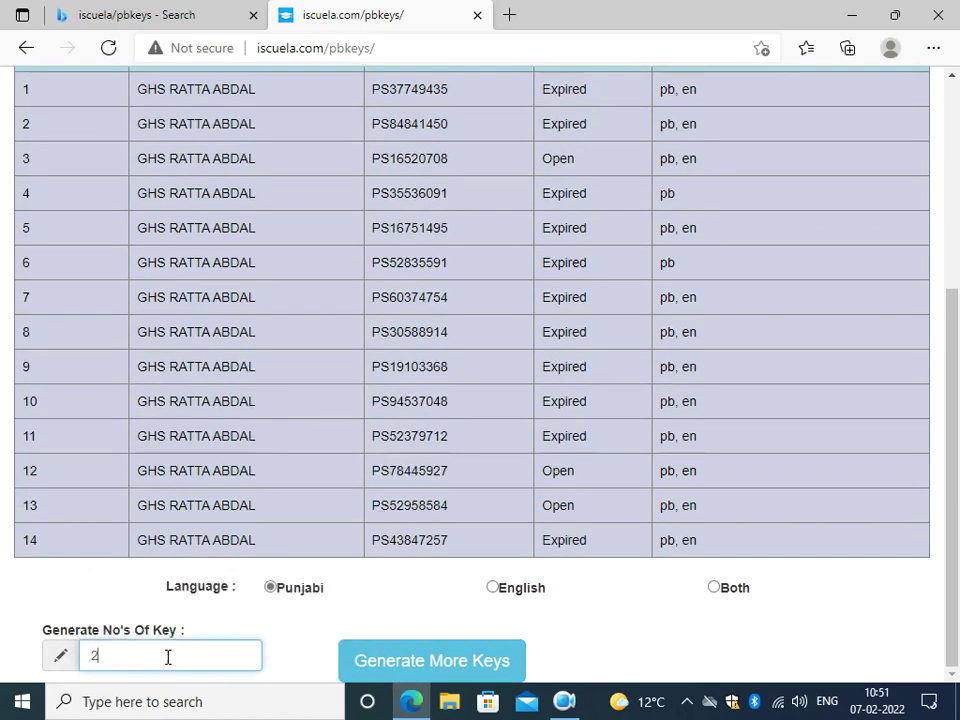
{"action": "left_click", "coordinate": [283, 586]}
{"action": "left_click", "coordinate": [521, 594]}
{"action": "left_click", "coordinate": [722, 593]}
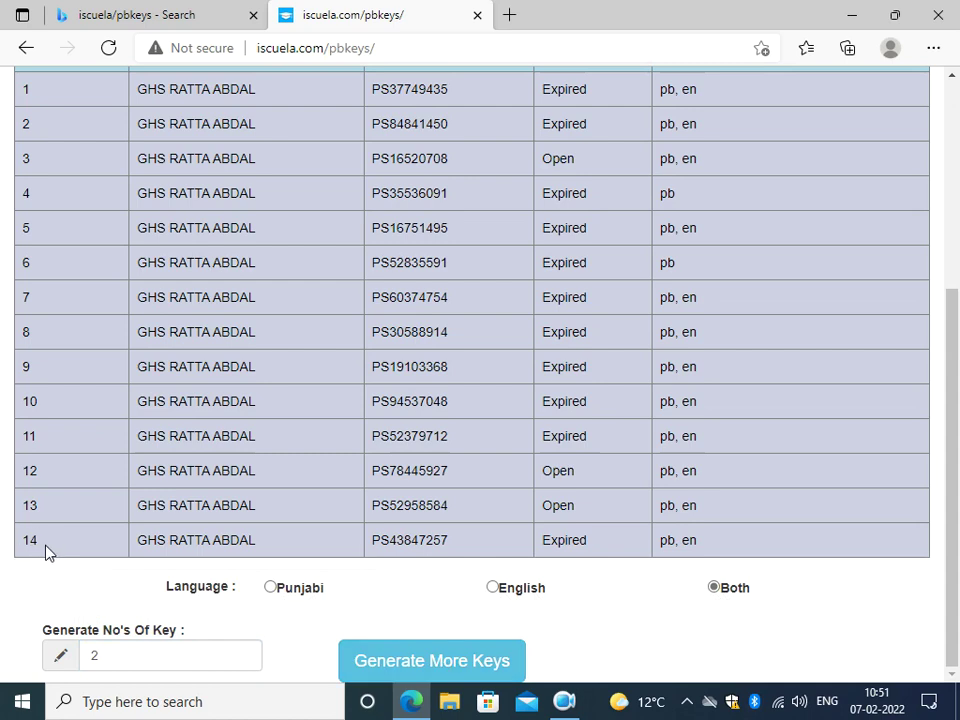
Try generating the 2 keys and read the 'only 1 keys can be generated' warning.
{"action": "left_click", "coordinate": [435, 661]}
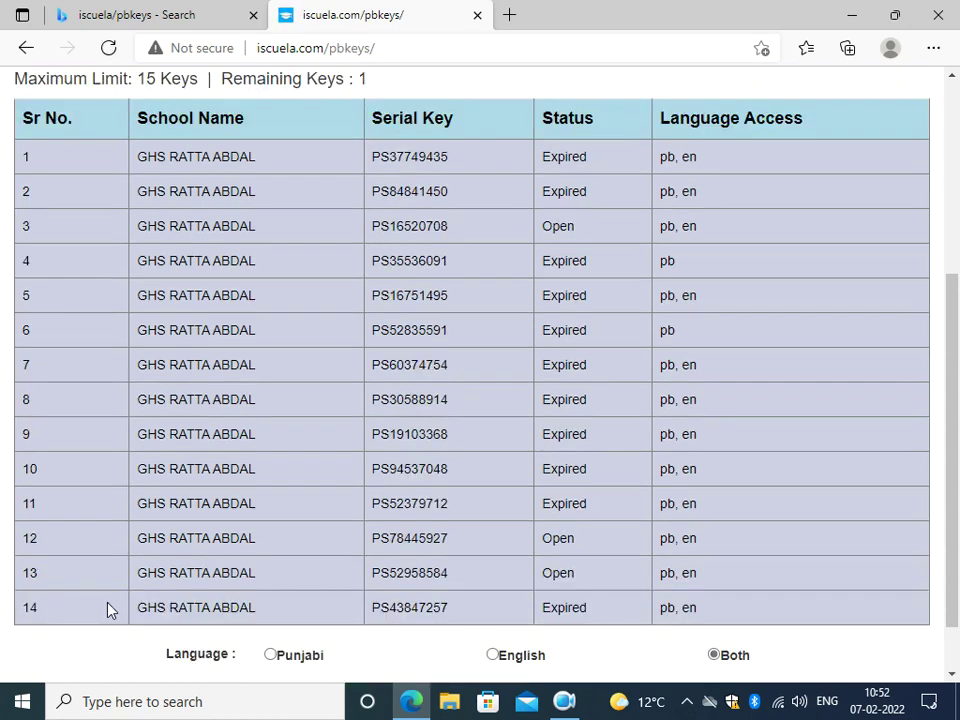
{"action": "scroll", "coordinate": [333, 486], "scroll_direction": "down", "scroll_amount": 1}
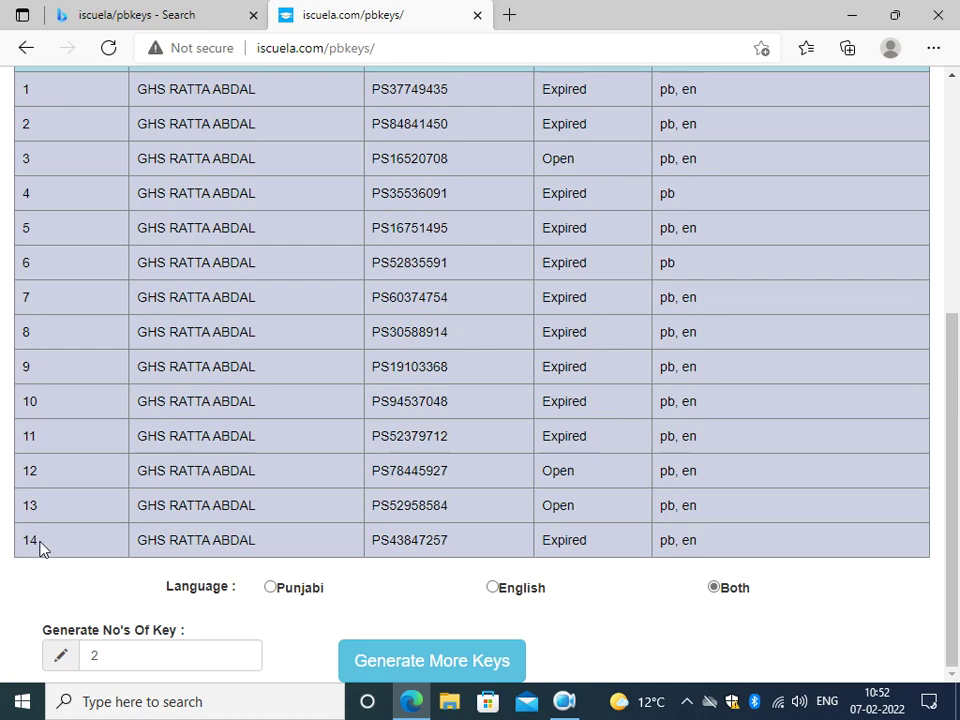
{"action": "scroll", "coordinate": [409, 611], "scroll_direction": "up", "scroll_amount": 4}
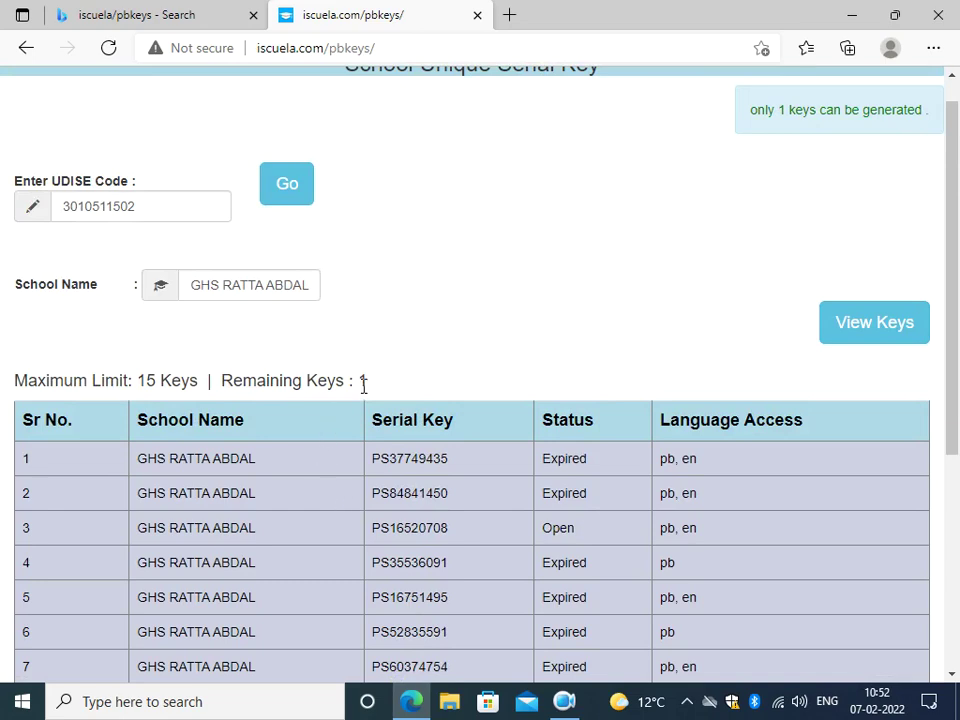
{"action": "scroll", "coordinate": [363, 385], "scroll_direction": "down", "scroll_amount": 5}
{"action": "scroll", "coordinate": [364, 388], "scroll_direction": "up", "scroll_amount": 4}
Highlight the 'Remaining Keys : 1' and 'Maximum Limit: 15 Keys' text.
{"action": "left_click_drag", "start_coordinate": [372, 294], "coordinate": [222, 296]}
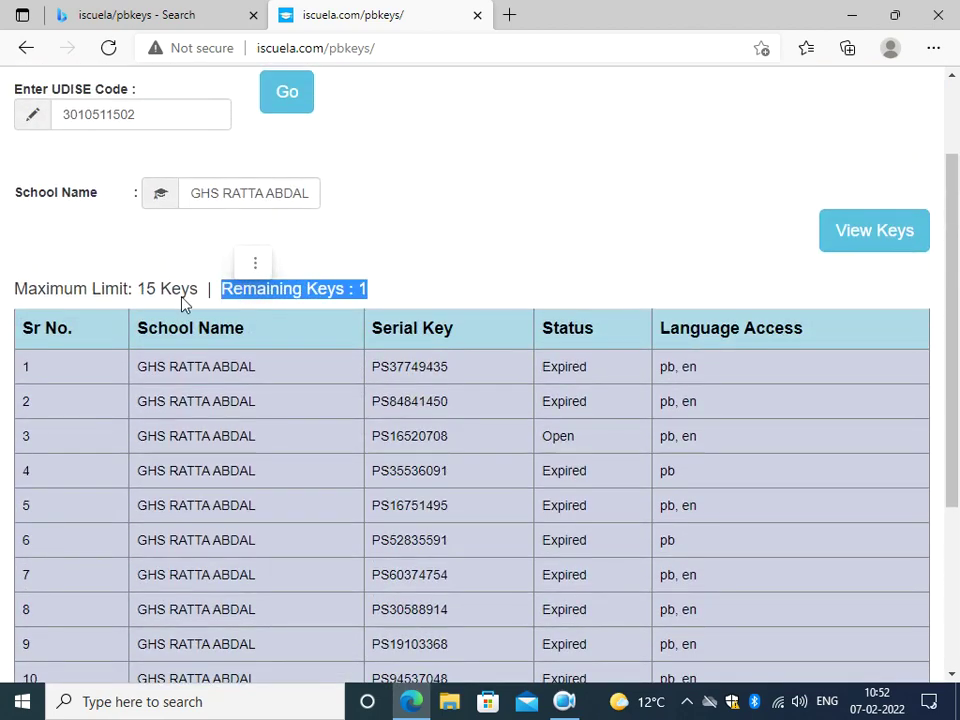
{"action": "left_click_drag", "start_coordinate": [191, 290], "coordinate": [6, 298]}
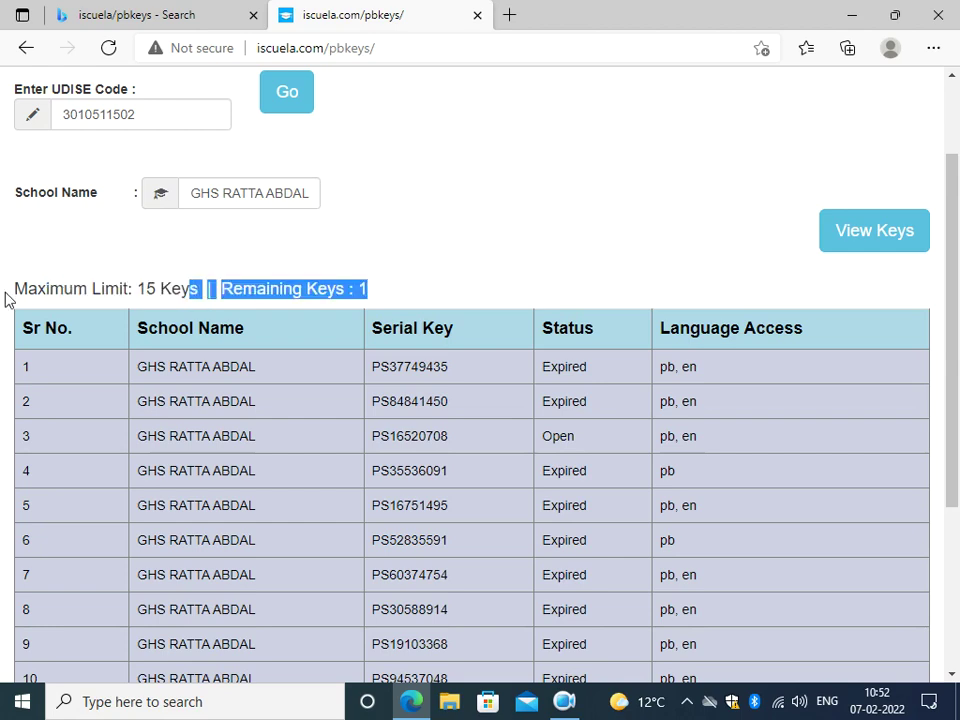
{"action": "left_click", "coordinate": [79, 292]}
{"action": "left_click_drag", "start_coordinate": [17, 290], "coordinate": [201, 290]}
{"action": "left_click", "coordinate": [315, 430]}
{"action": "scroll", "coordinate": [315, 430], "scroll_direction": "down", "scroll_amount": 3}
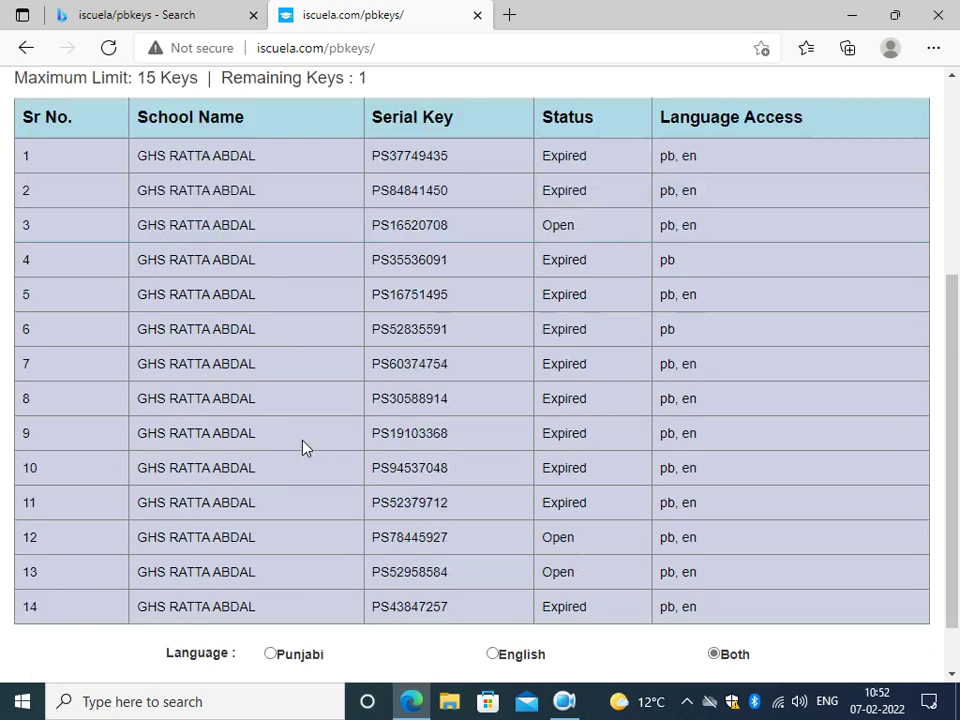
Change the number of keys from 2 to 1 and generate the last allowed key.
{"action": "left_click_drag", "start_coordinate": [140, 655], "coordinate": [50, 655]}
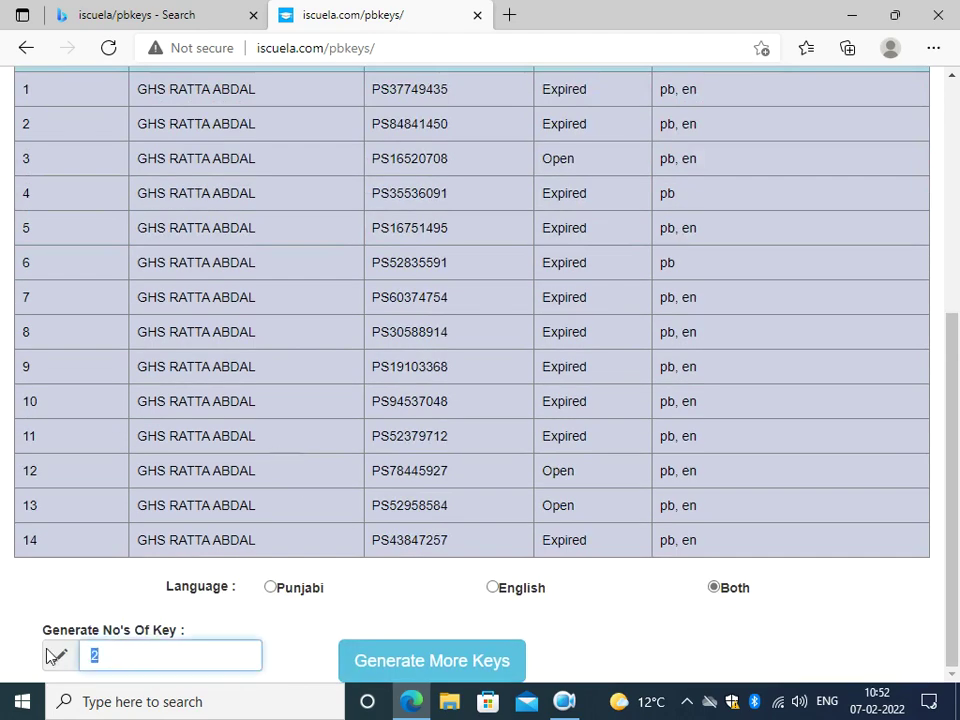
{"action": "type", "text": "1"}
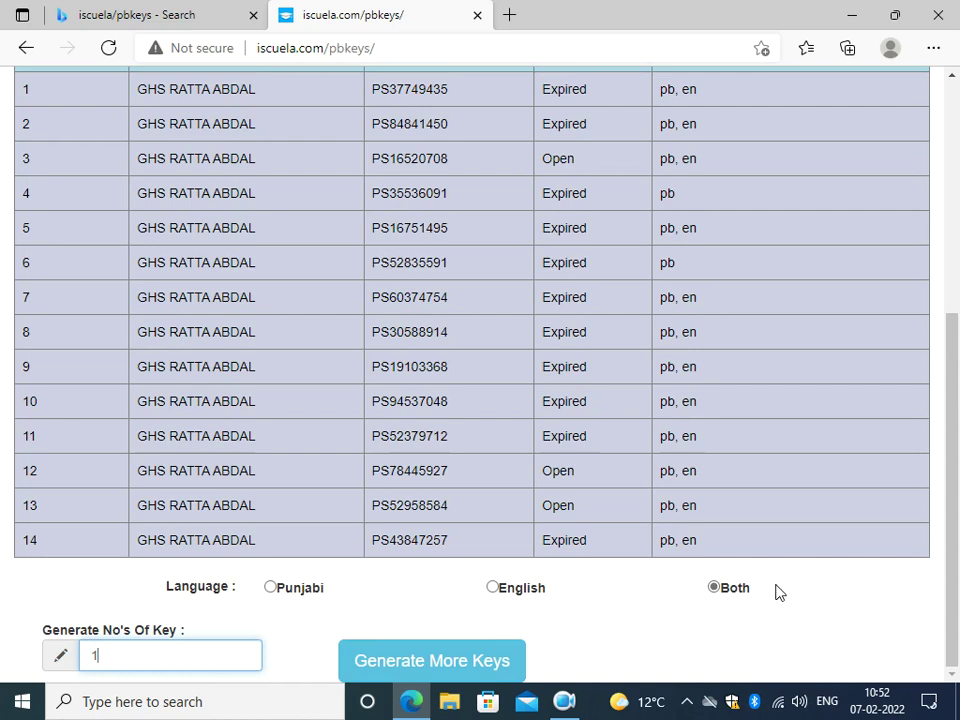
{"action": "left_click", "coordinate": [429, 668]}
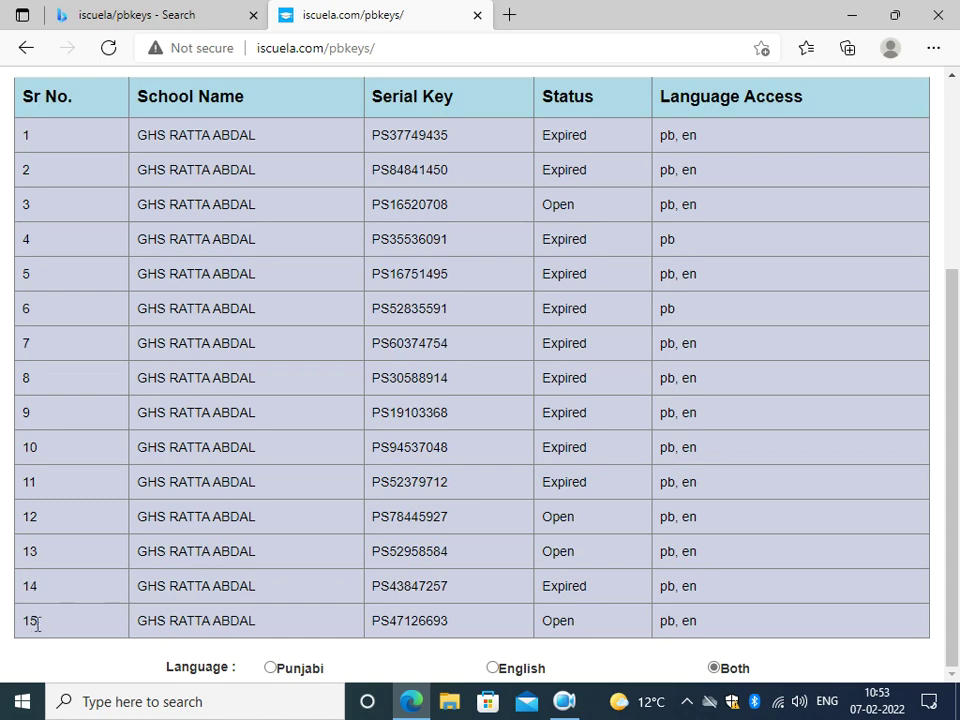
{"action": "left_click_drag", "start_coordinate": [40, 627], "coordinate": [10, 628]}
{"action": "left_click_drag", "start_coordinate": [10, 627], "coordinate": [38, 621]}
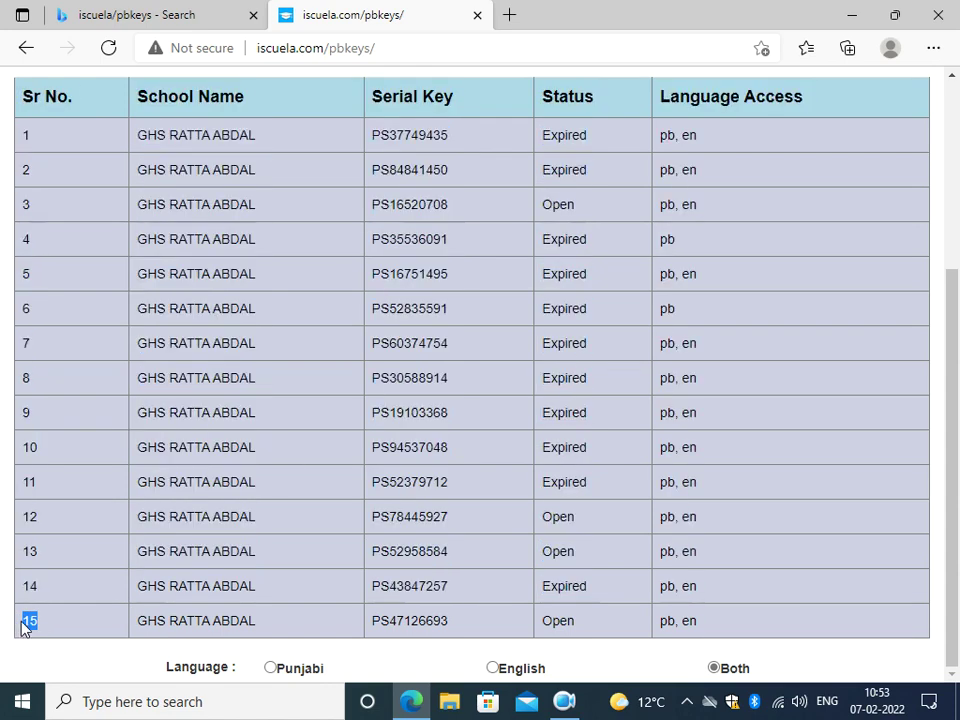
{"action": "left_click", "coordinate": [52, 624]}
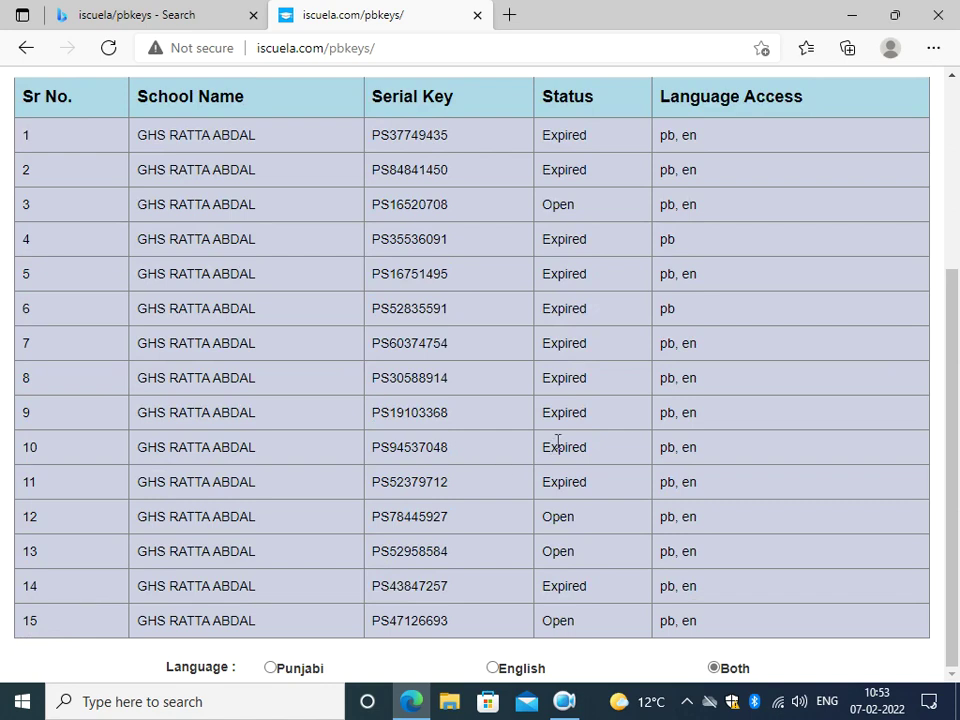
{"action": "scroll", "coordinate": [695, 442], "scroll_direction": "up", "scroll_amount": 3}
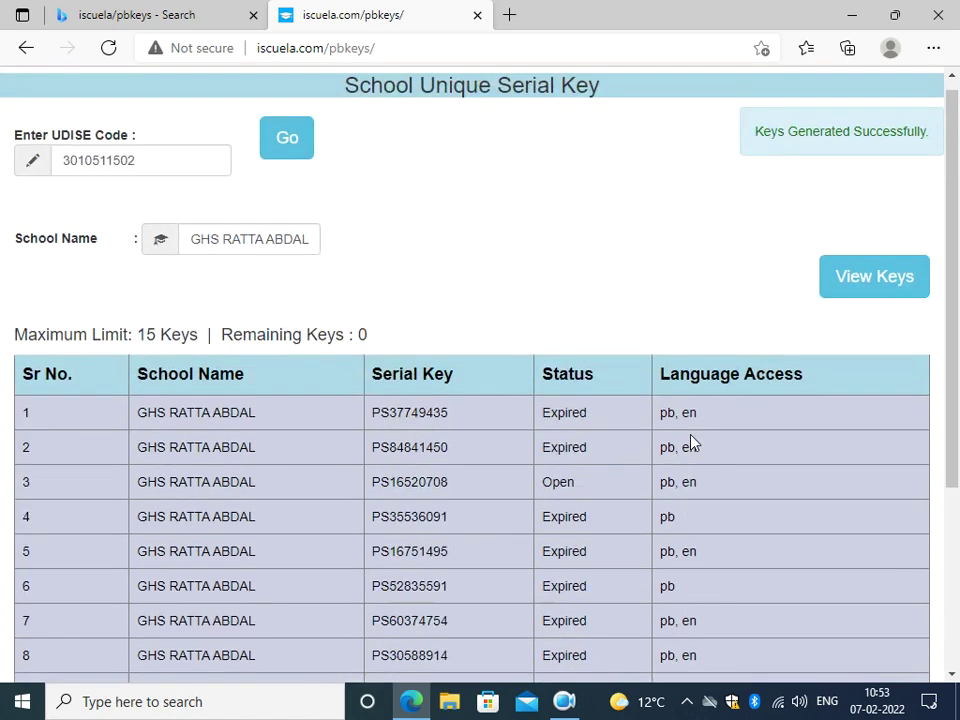
{"action": "scroll", "coordinate": [695, 442], "scroll_direction": "down", "scroll_amount": 3}
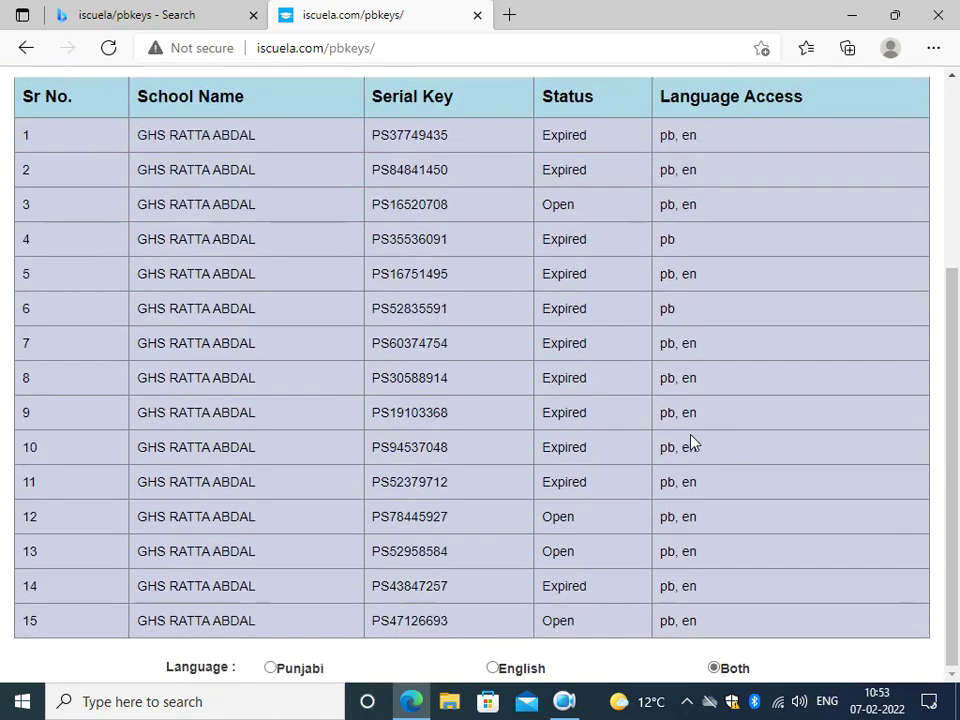
{"action": "scroll", "coordinate": [695, 442], "scroll_direction": "up", "scroll_amount": 3}
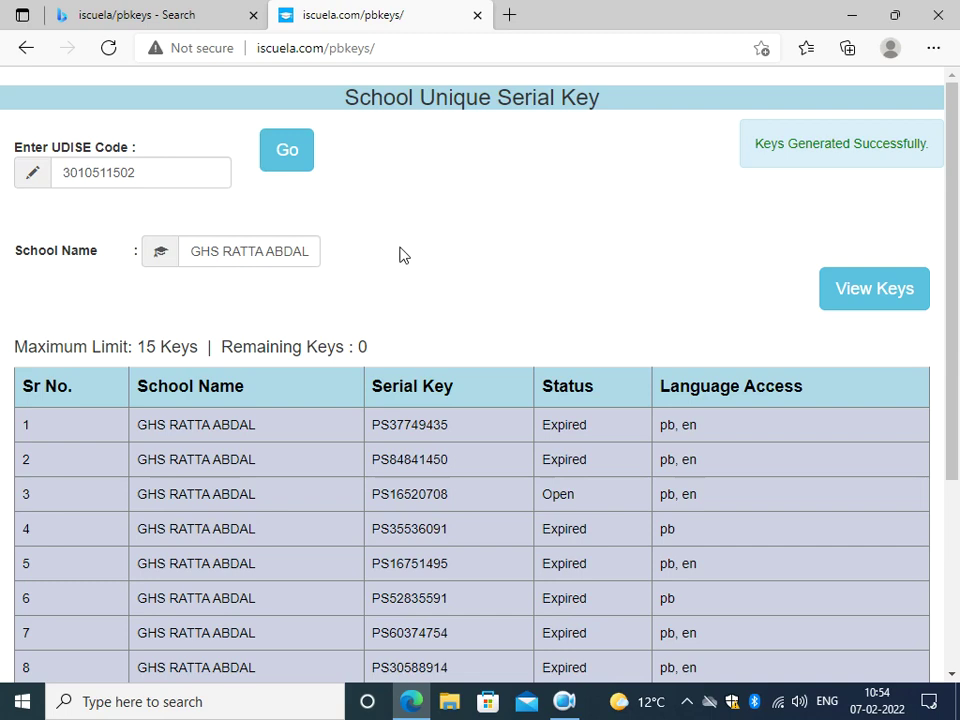
{"action": "scroll", "coordinate": [397, 253], "scroll_direction": "down", "scroll_amount": 3}
{"action": "scroll", "coordinate": [397, 205], "scroll_direction": "up", "scroll_amount": 1}
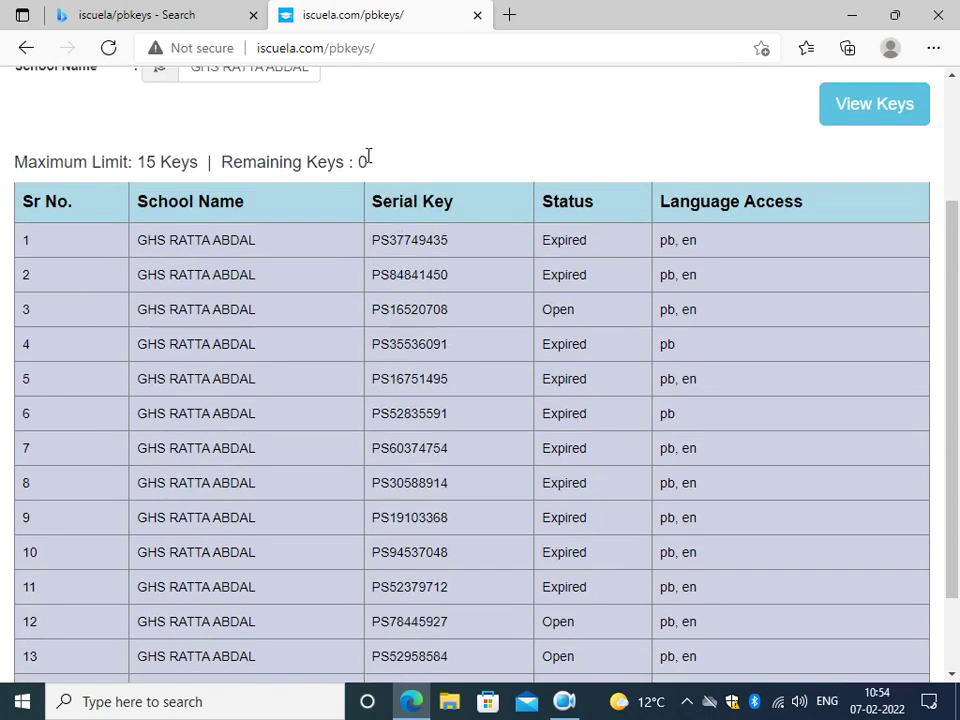
{"action": "left_click_drag", "start_coordinate": [377, 165], "coordinate": [10, 164]}
{"action": "left_click", "coordinate": [8, 165]}
{"action": "triple_click", "coordinate": [8, 165]}
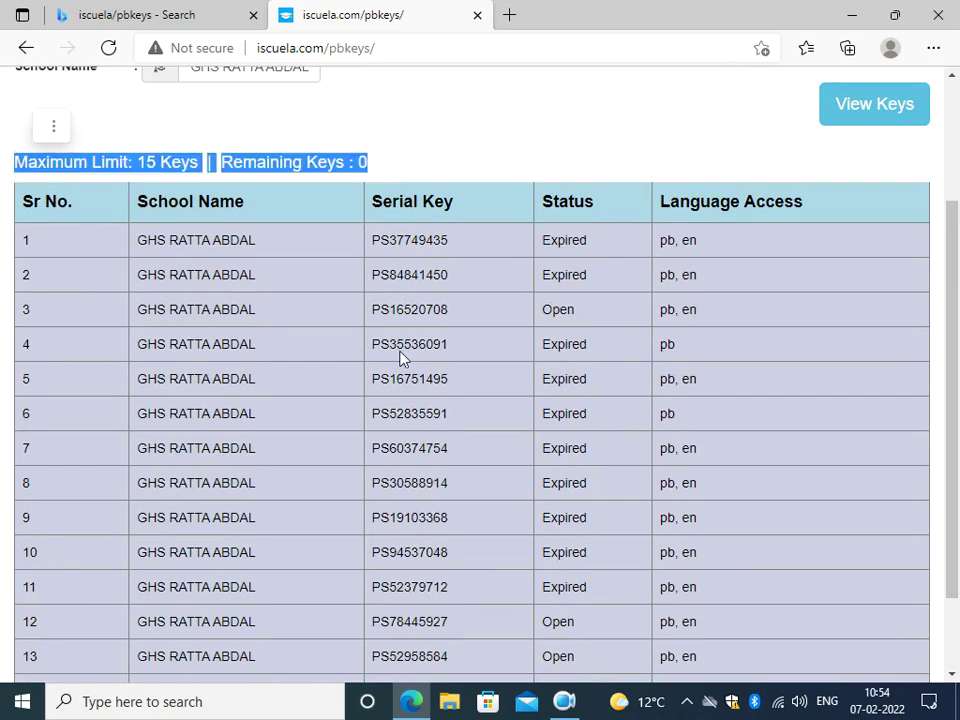
{"action": "scroll", "coordinate": [200, 500], "scroll_direction": "down", "scroll_amount": 1}
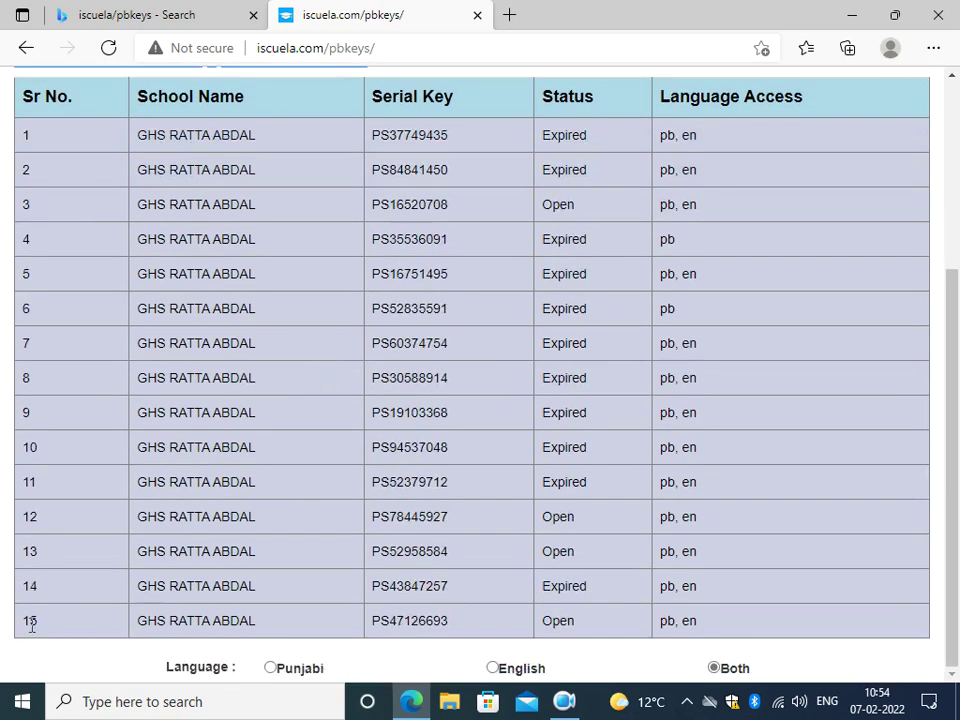
{"action": "scroll", "coordinate": [606, 429], "scroll_direction": "up", "scroll_amount": 3}
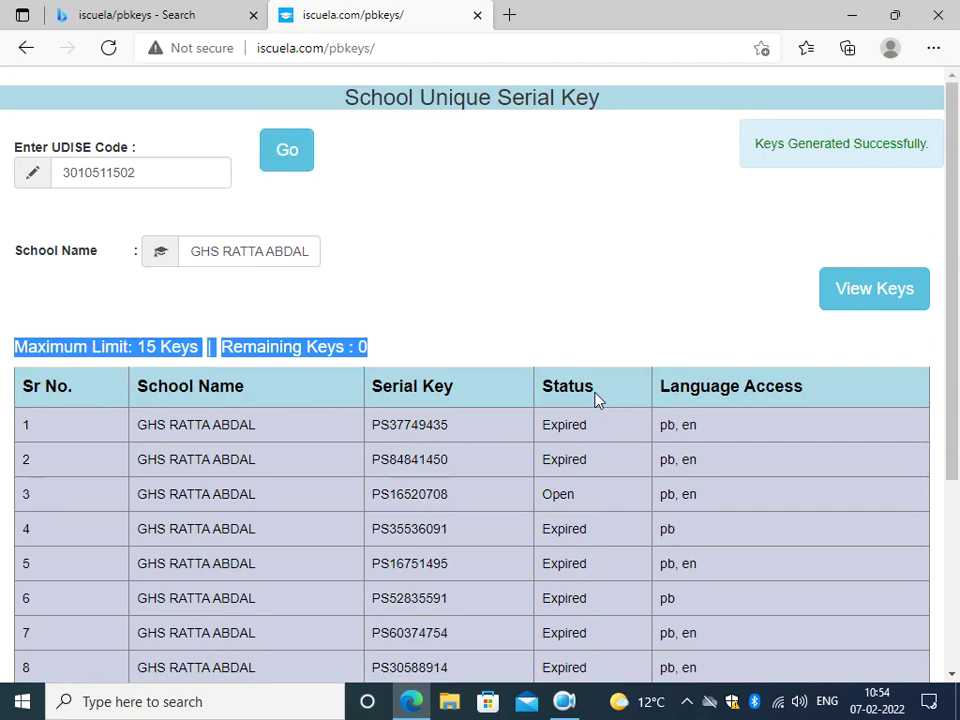